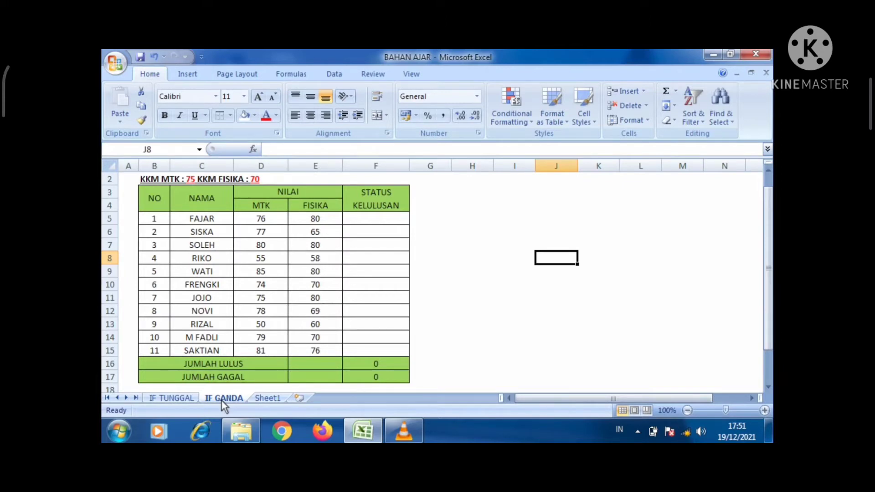
Step: Review the NILAI scores in D4:D14 on the IF TUNGGAL sheet, then return to the IF GANDA sheet
left_click(463, 275)
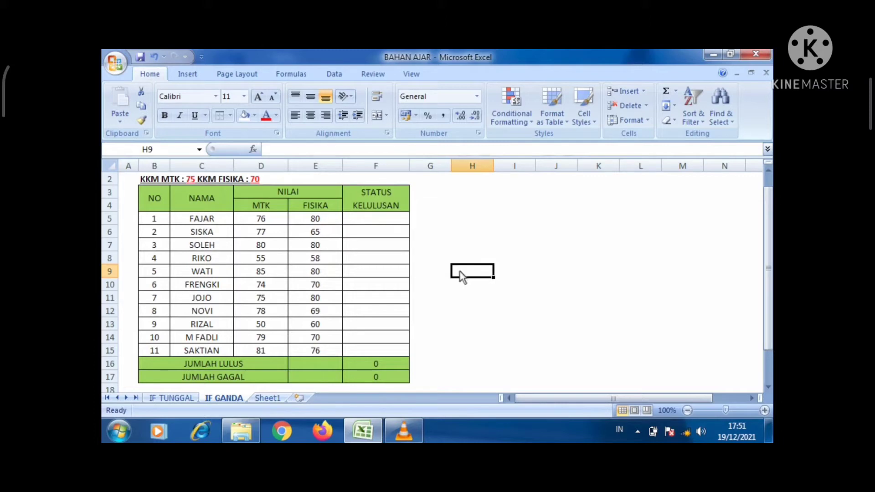
left_click(190, 399)
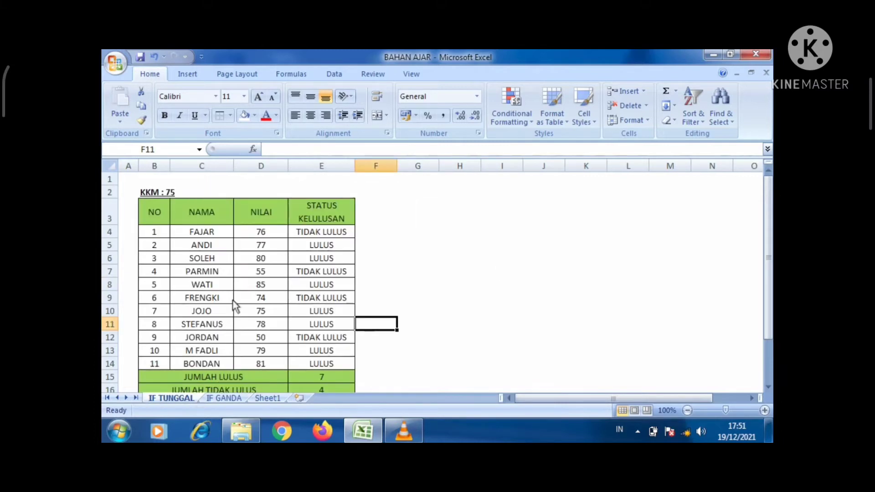
left_click_drag(268, 232, 275, 368)
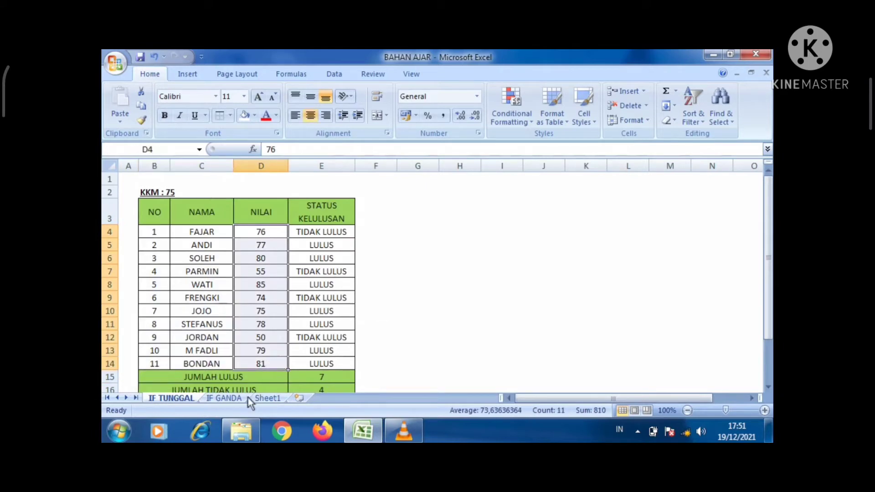
left_click(231, 399)
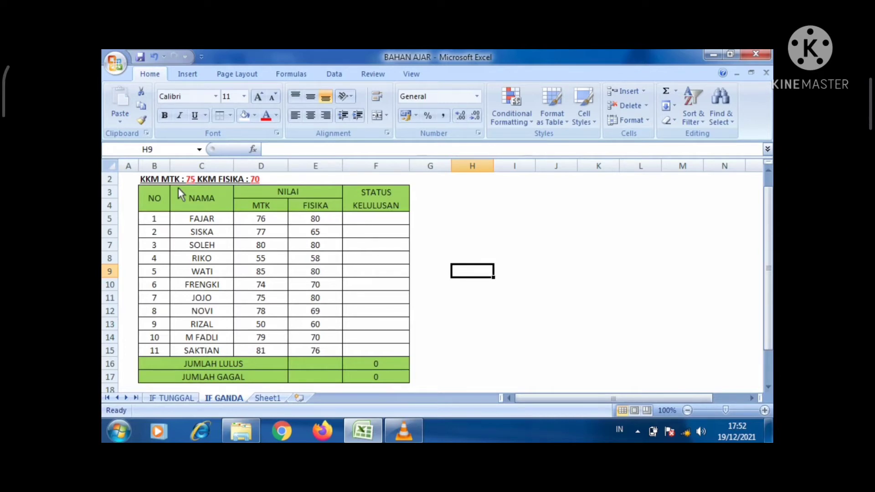
Step: Begin an IF formula in cell F5 with the MTK score condition, =IF(D5>=75;
left_click(374, 221)
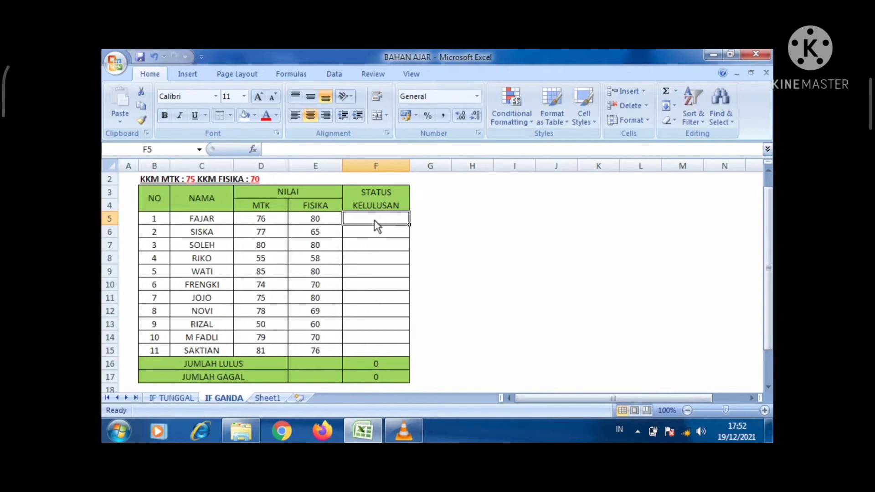
type("=")
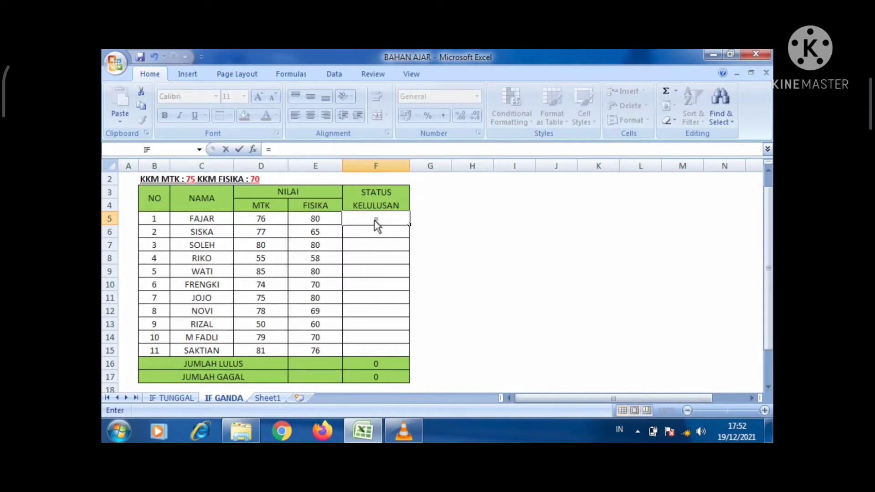
type("IF")
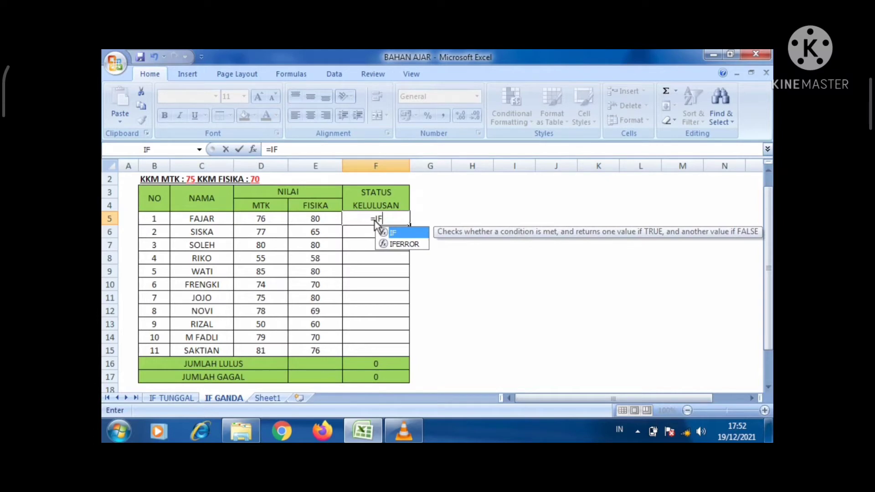
type("(")
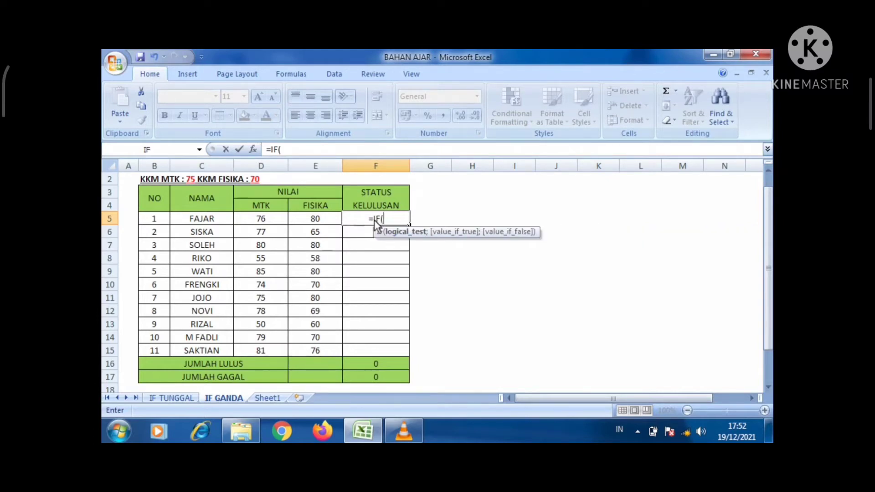
left_click(282, 224)
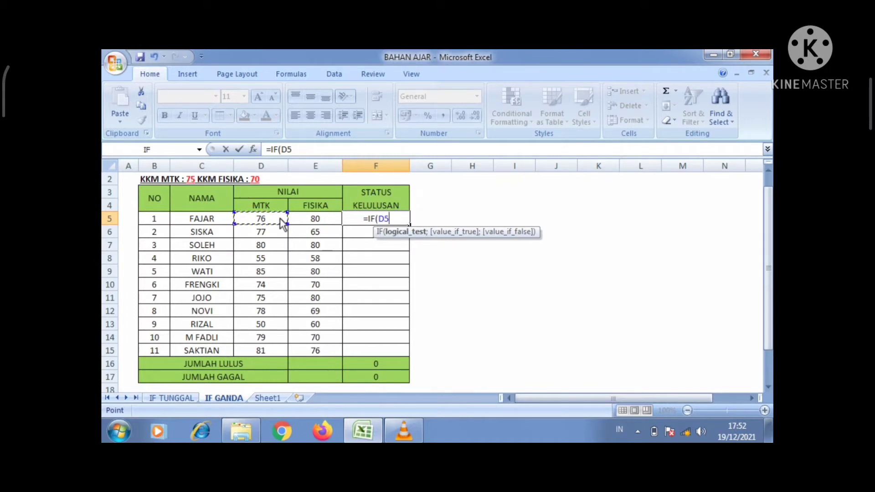
type(">")
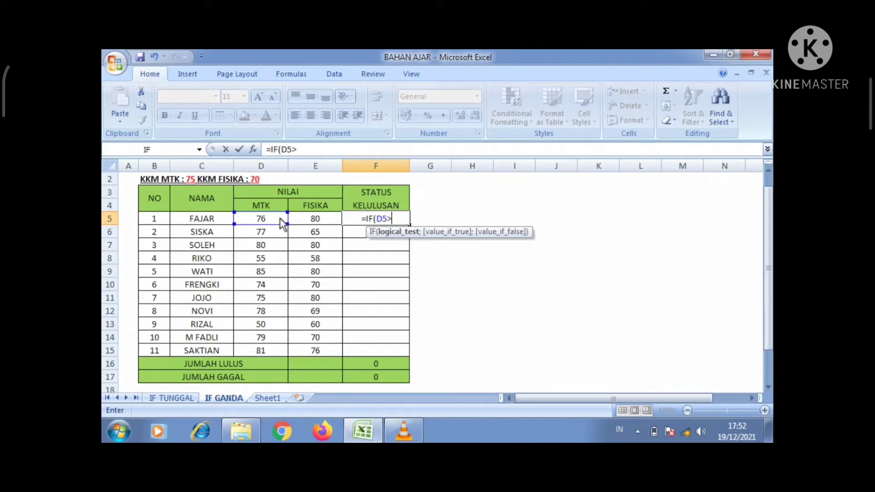
type("=")
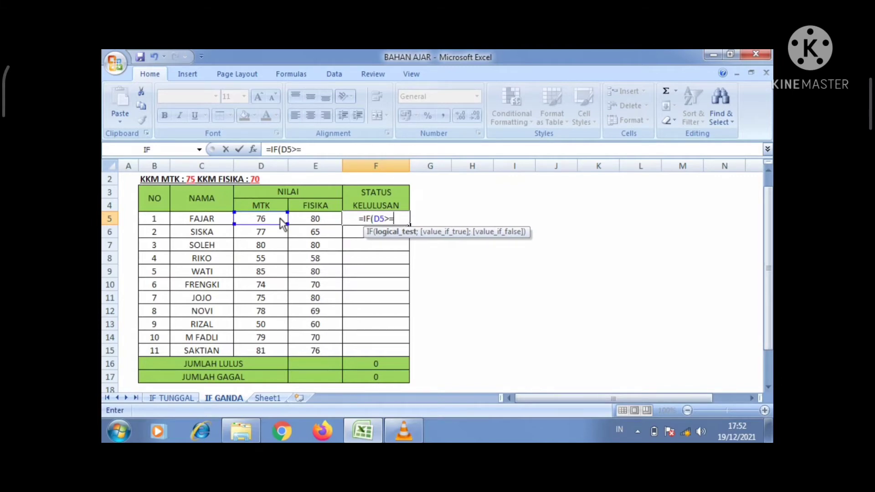
type("75")
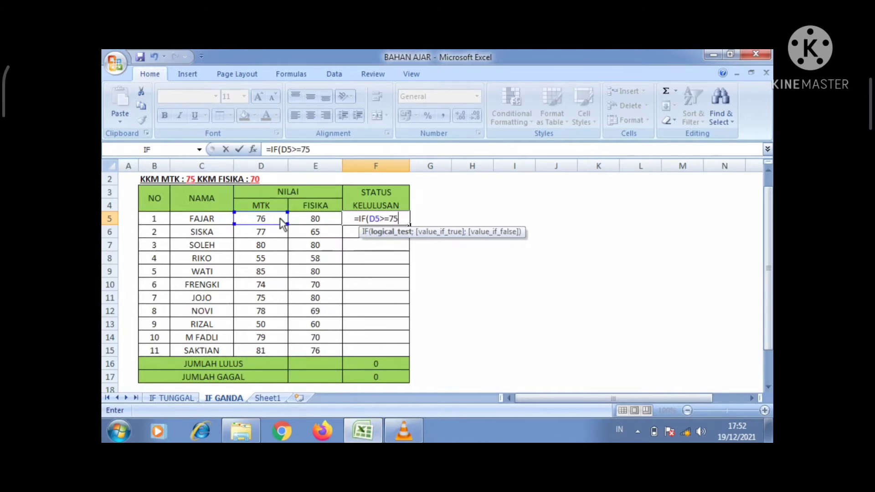
type(";")
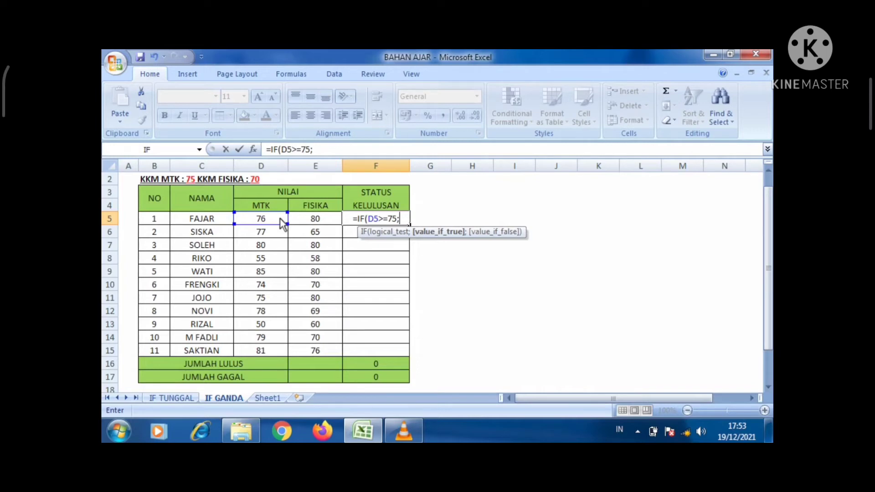
Step: Nest a second IF for the FISIKA score as the formula's true value: IF(E5>=70;"LULUS";"GAGAL")
type("IF(")
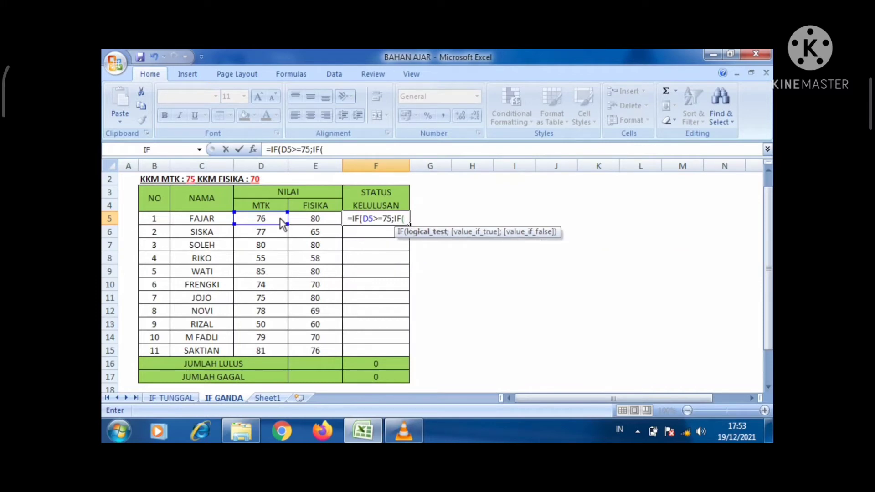
left_click(315, 218)
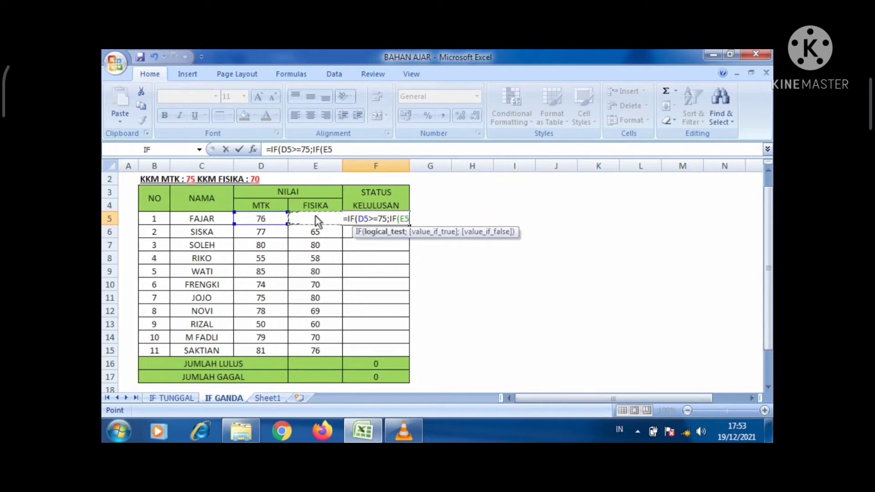
type(">=")
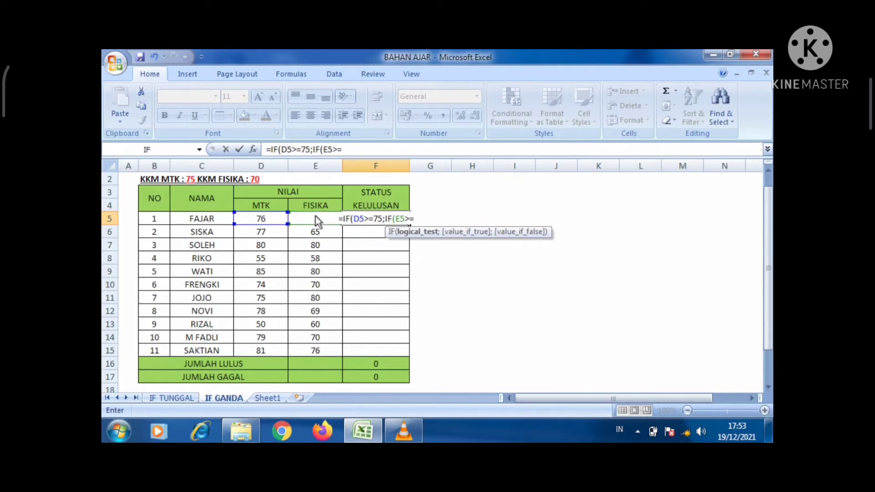
type("70")
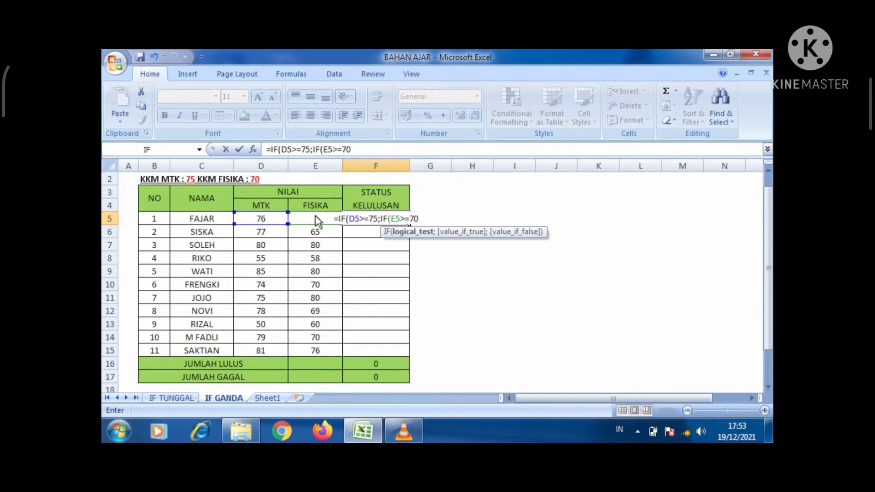
type(";")
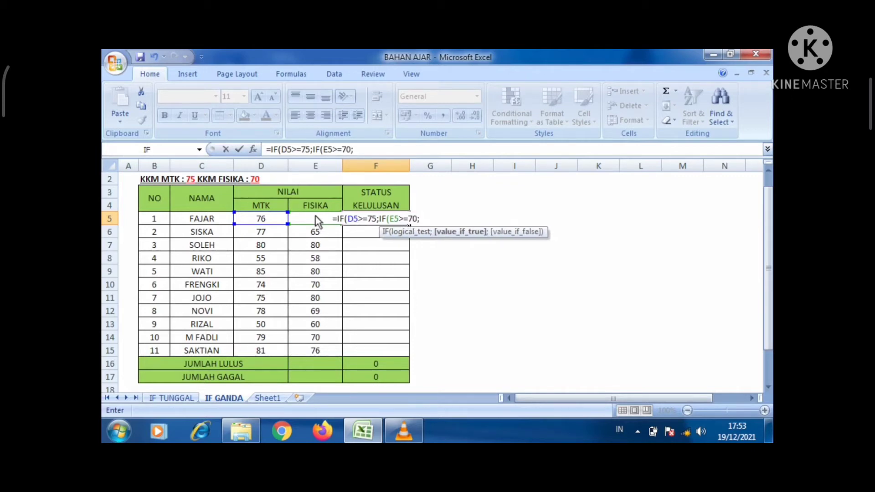
type("\"")
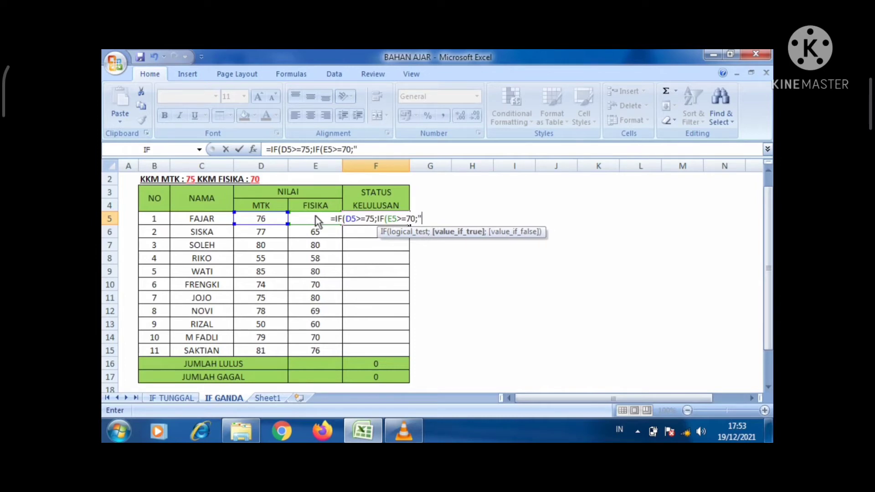
type("LU")
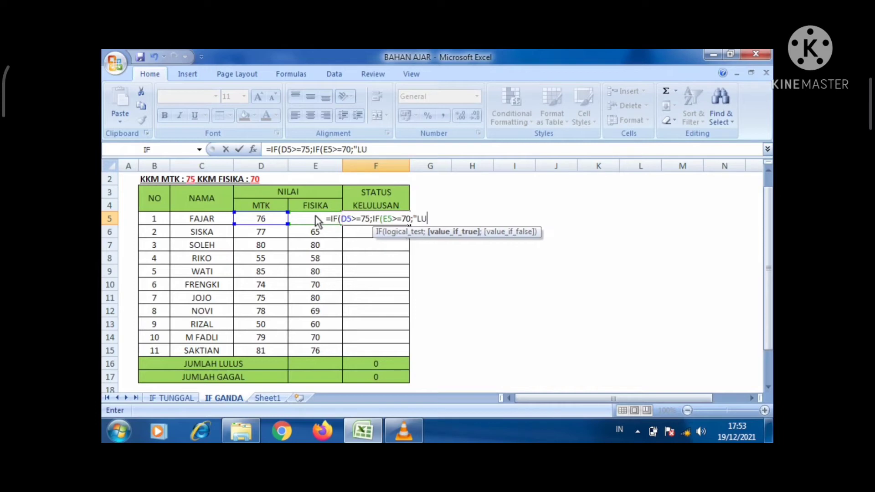
type("LUS")
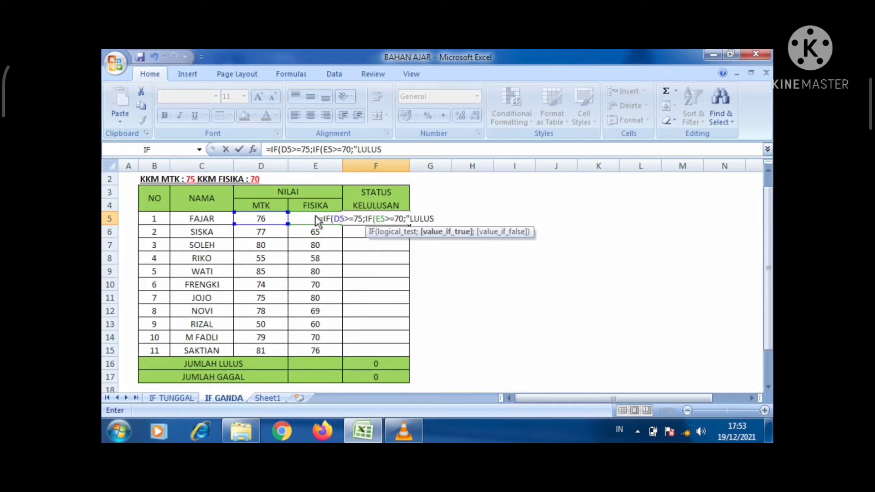
type("\"")
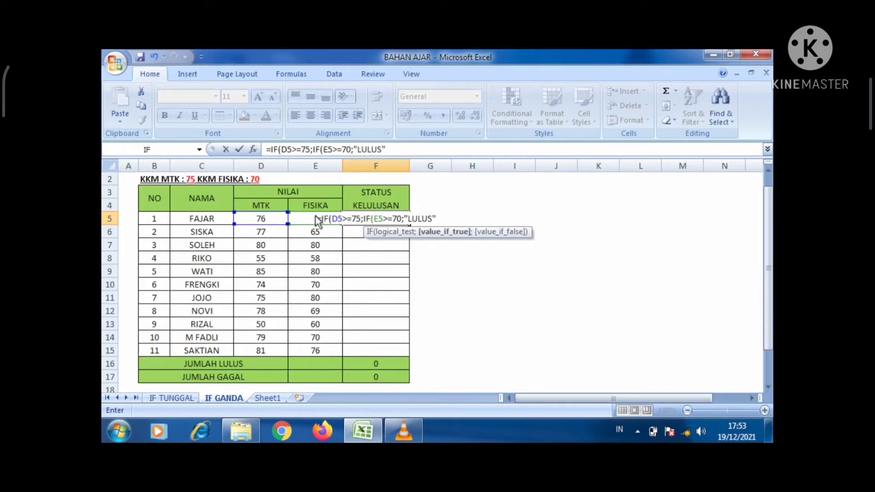
type(";\"")
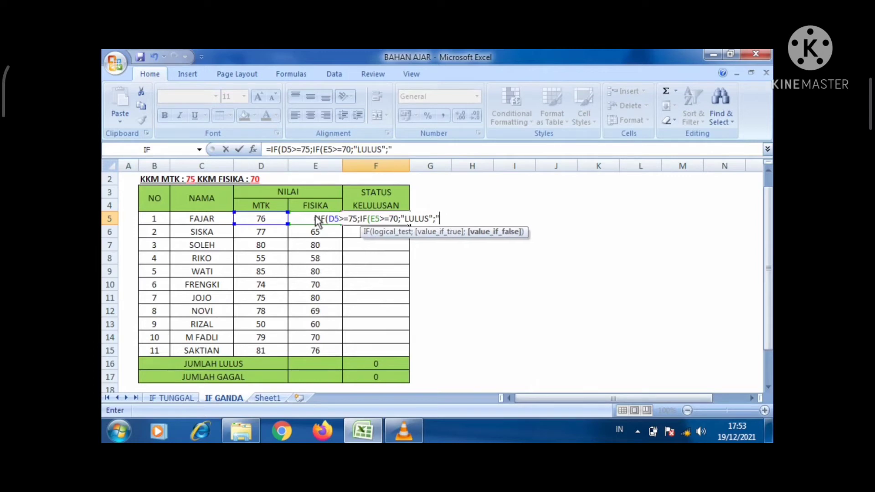
type("GAGAL")
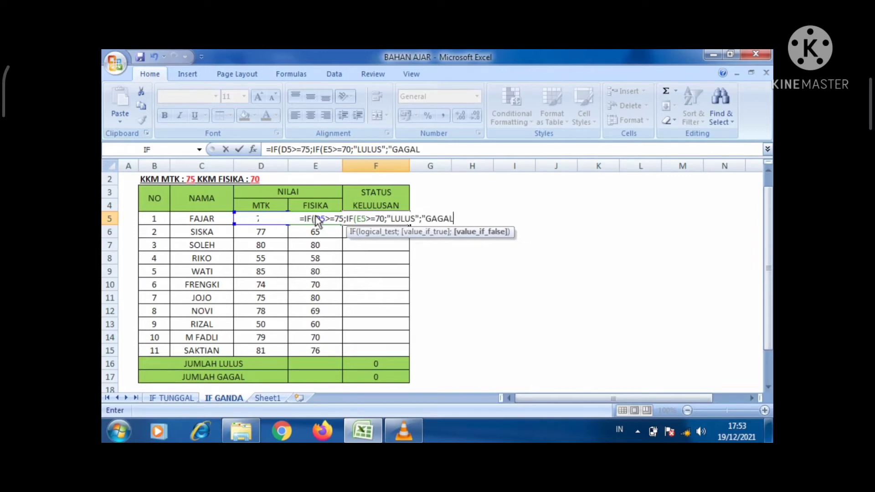
type("\"")
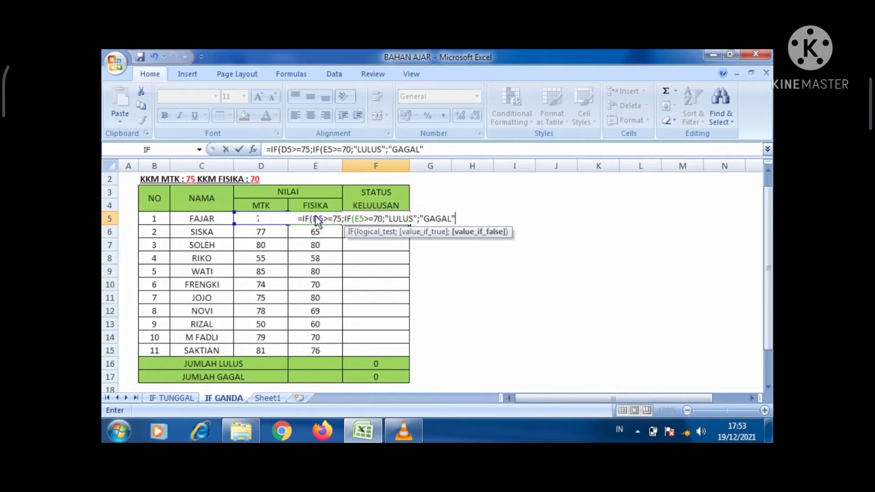
type(")")
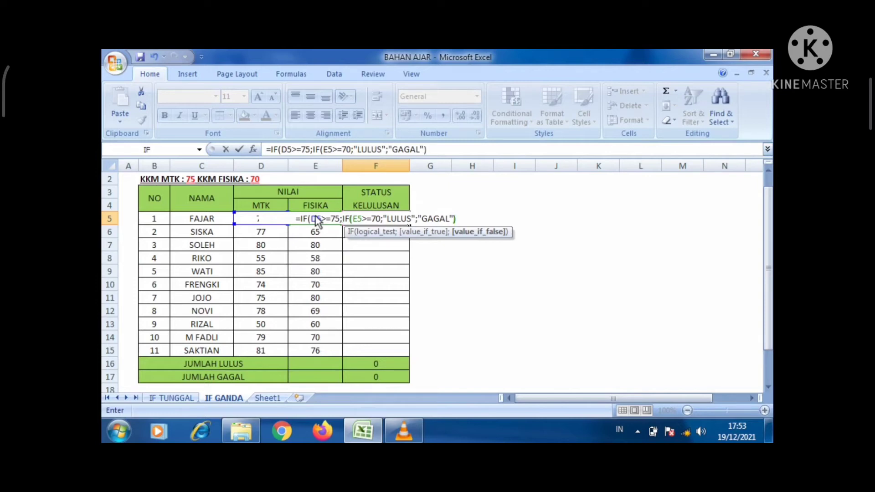
Step: Complete the F5 formula with "GAGAL" as the outer IF's false value and enter it
type(";")
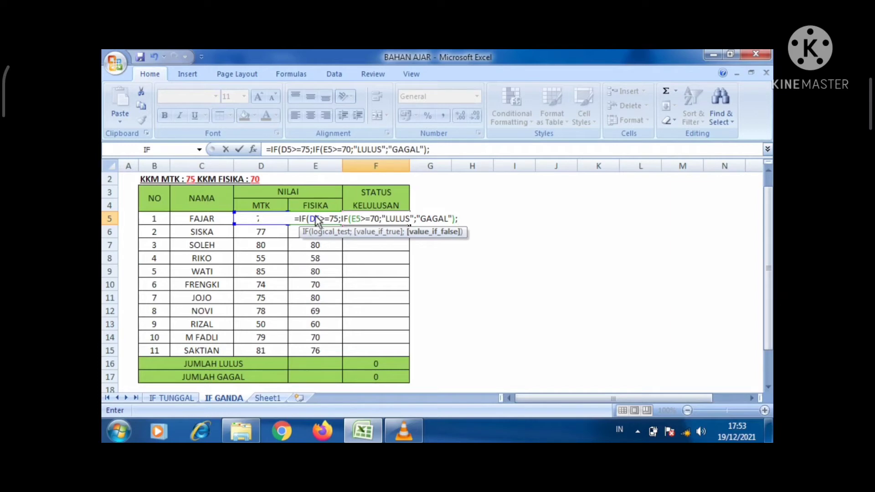
type("\"")
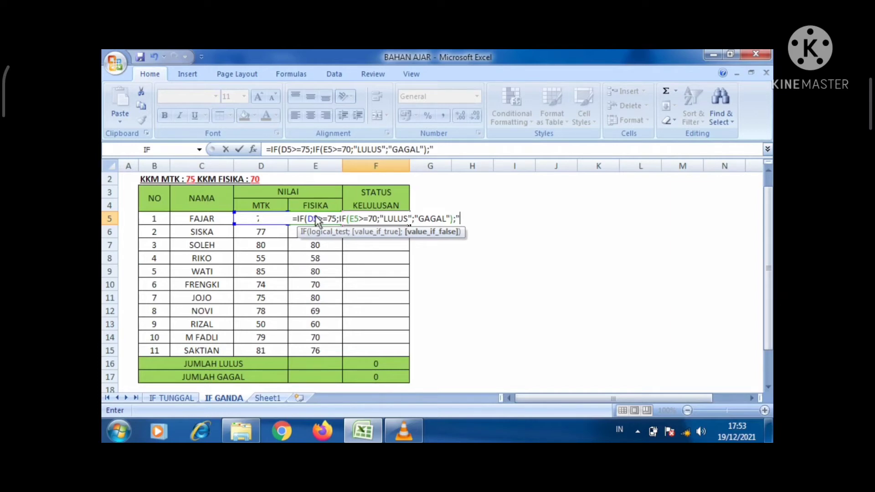
type("GAGAL")
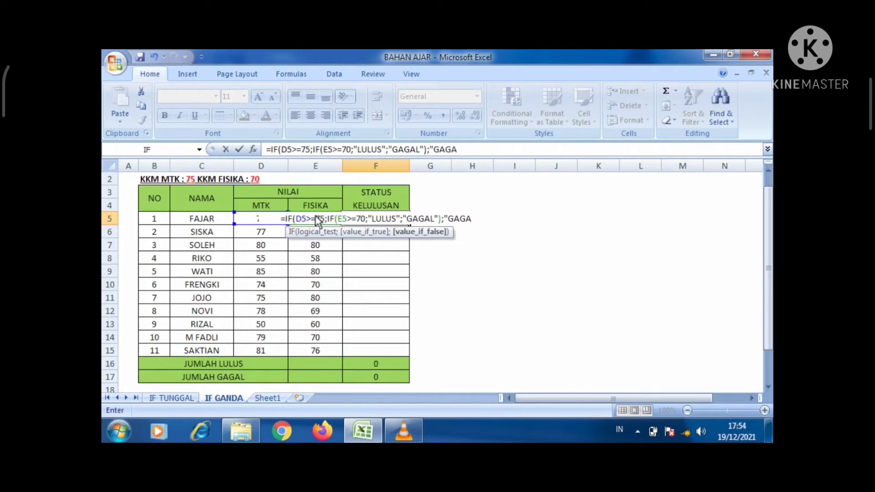
type("\")")
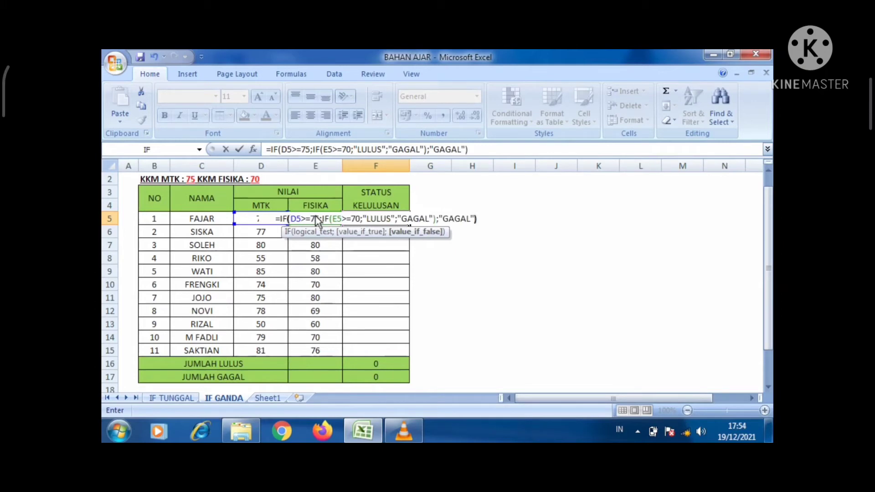
key("Return")
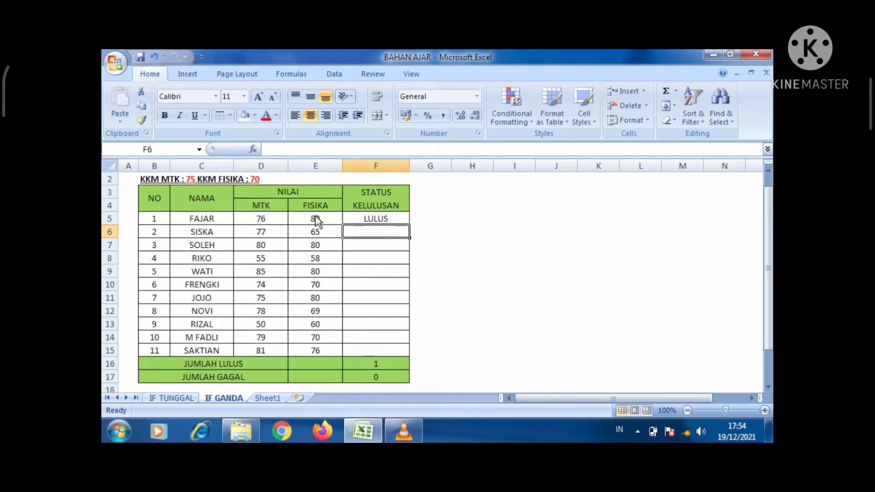
Step: Fill the nested IF formula from F5 down the STATUS KELULUSAN column to F15
left_click(366, 218)
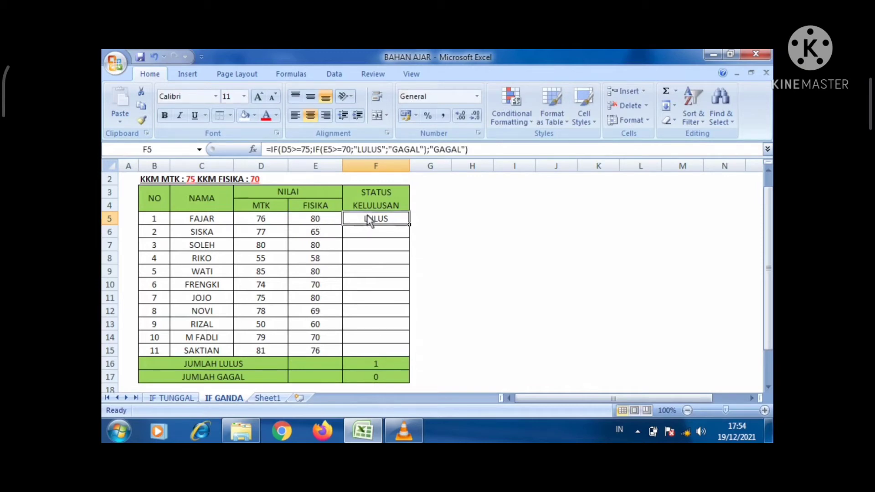
double_click(409, 226)
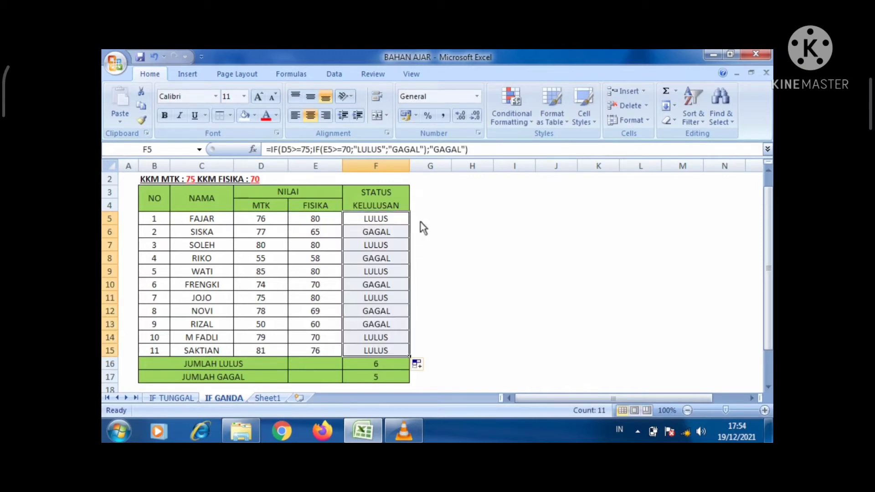
left_click(453, 231)
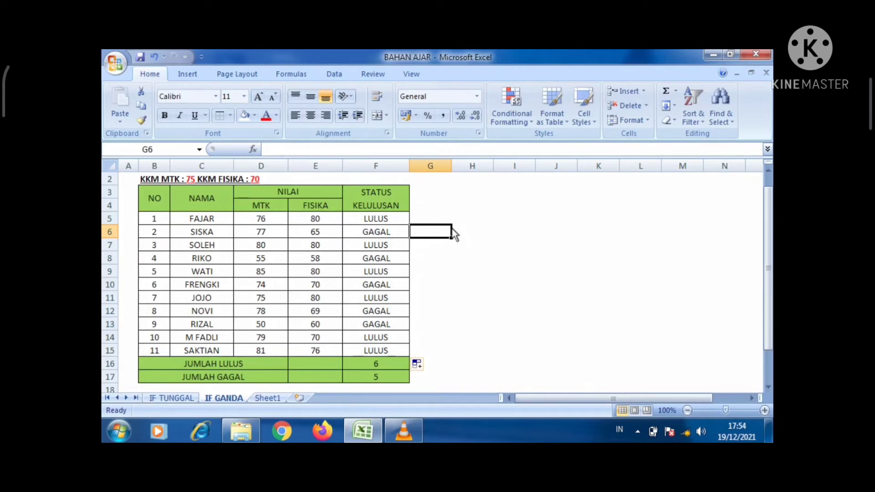
left_click(399, 220)
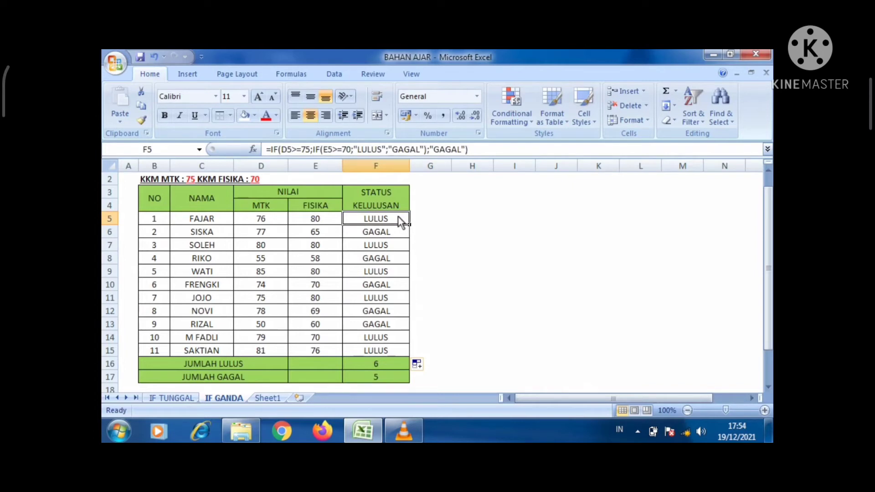
Step: Review the STATUS KELULUSAN results and their formulas row by row from F5 to F15 and back to F5
key("Down")
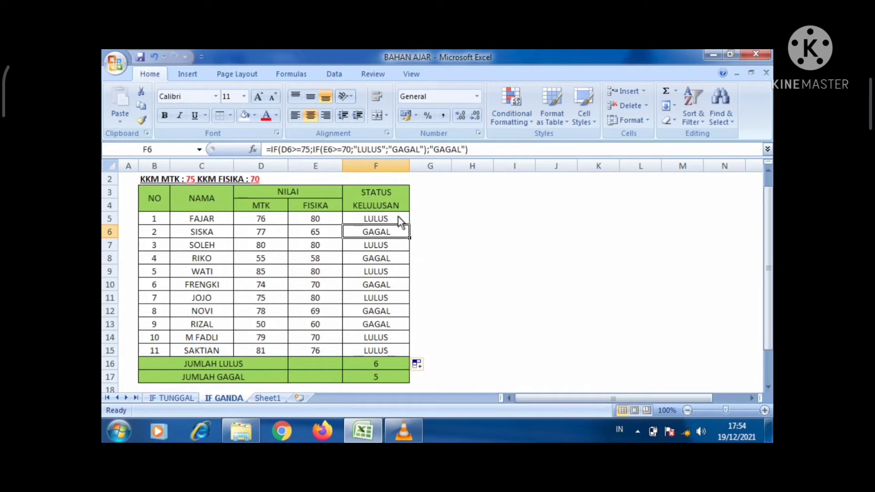
key("Down")
key("Down")
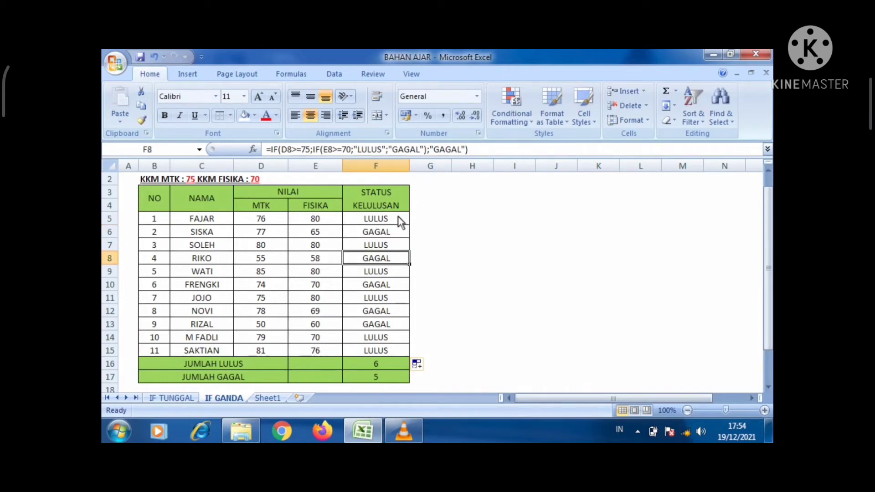
key("Down")
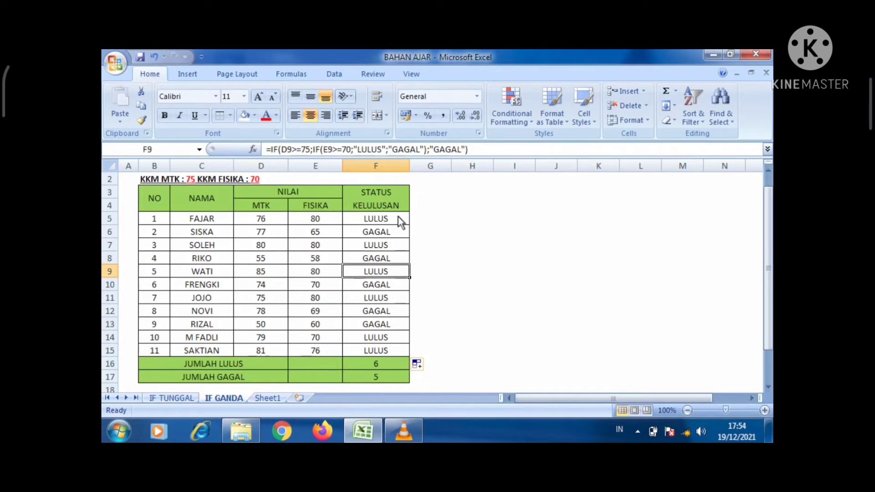
key("Down")
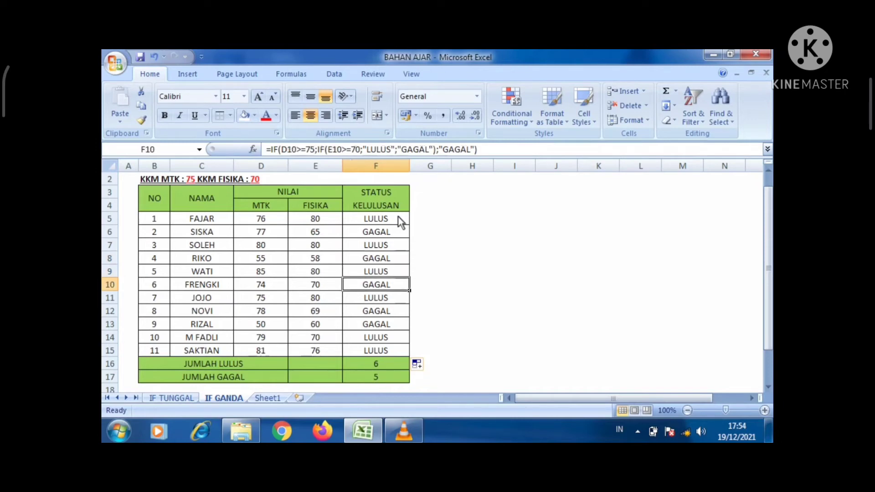
key("Down")
key("Down")
key("Down")
key("Down")
key("Down")
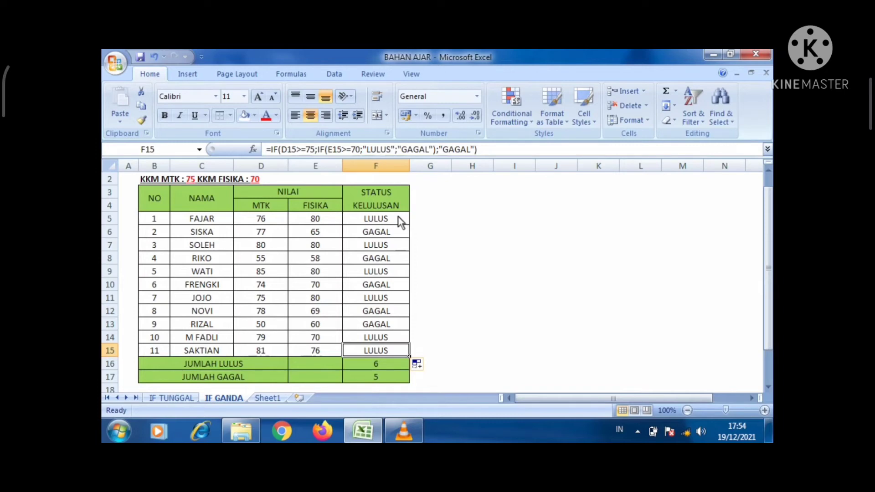
key("Up")
key("Up")
key("Up")
key("Up")
key("Up")
key("Up")
key("Up")
key("Up")
key("Up")
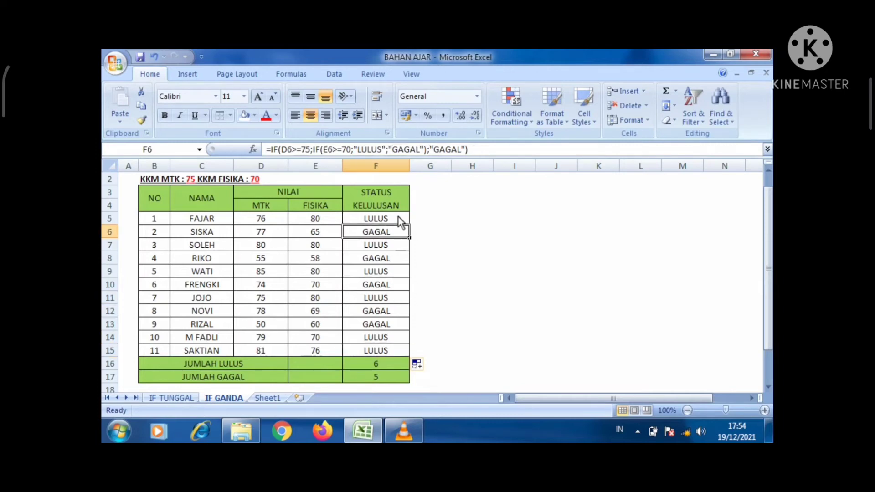
key("Up")
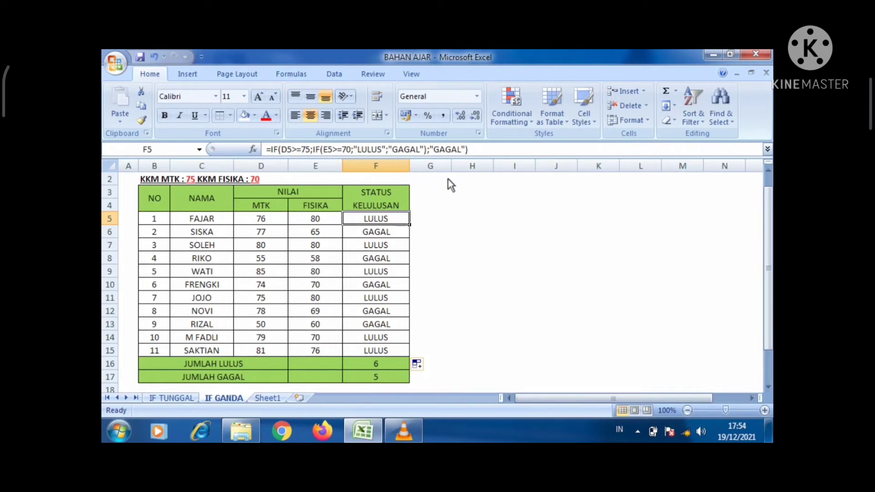
Step: Highlight the nested part ;IF(E5>=70;"LULUS";"GAGAL") within the F5 formula to examine it, leaving the formula as is
left_click(475, 155)
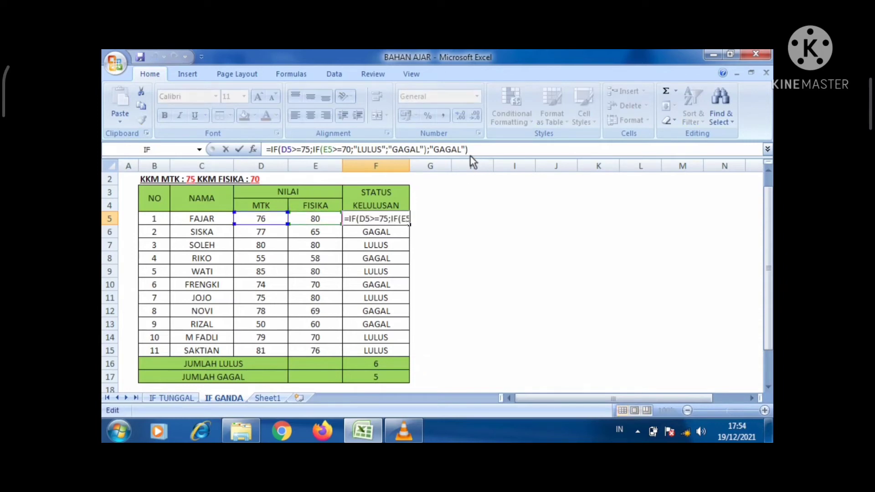
left_click(311, 150)
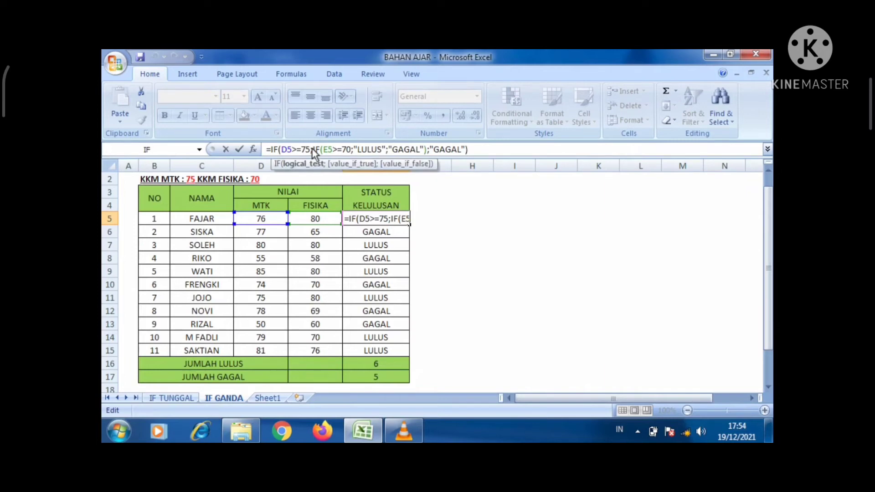
key("shift+Right")
key("shift+Right")
key("shift+Right")
key("shift+Right")
key("shift+Right")
key("shift+Right")
key("shift+Right")
key("shift+Right")
key("shift+Right")
key("shift+Right")
key("shift+Right")
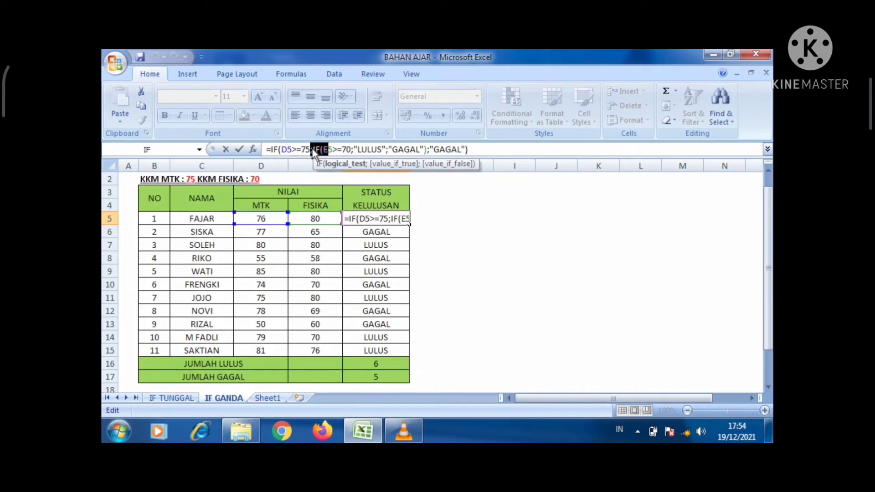
key("shift+Right")
key("shift+Right")
key("shift+Right")
key("shift+Right")
key("shift+Right")
key("shift+Right")
key("shift+Right")
key("shift+Right")
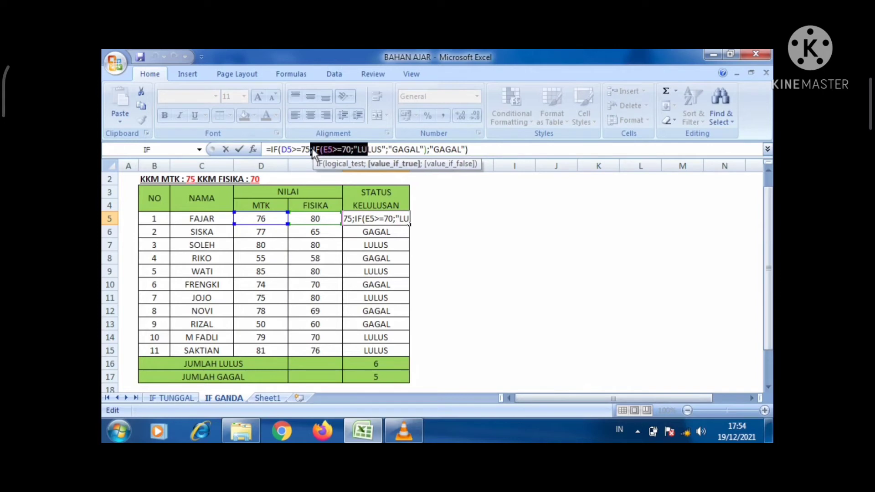
key("shift+Right")
key("shift+Right")
key("shift+Right")
key("shift+Right")
key("shift+Right")
key("shift+Right")
key("shift+Right")
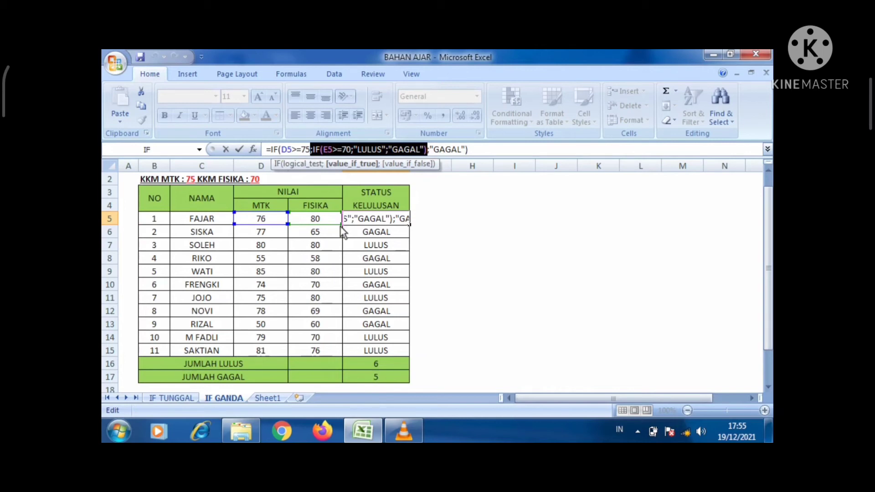
key("Return")
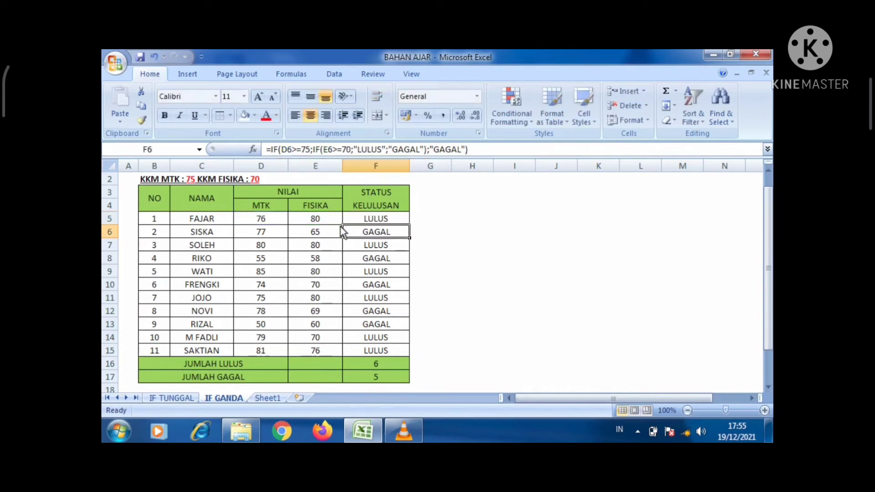
Step: Remove the outer IF's false value "GAGAL" from F5, entering the formula as =IF(D5>=75;IF(E5>=70;"LULUS";"GAGAL"))
left_click(368, 220)
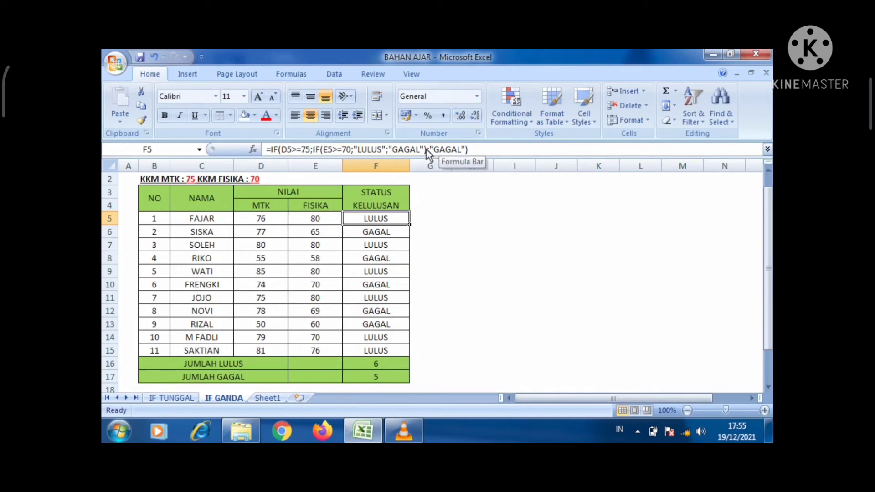
left_click_drag(426, 148, 444, 150)
left_click_drag(506, 149, 517, 149)
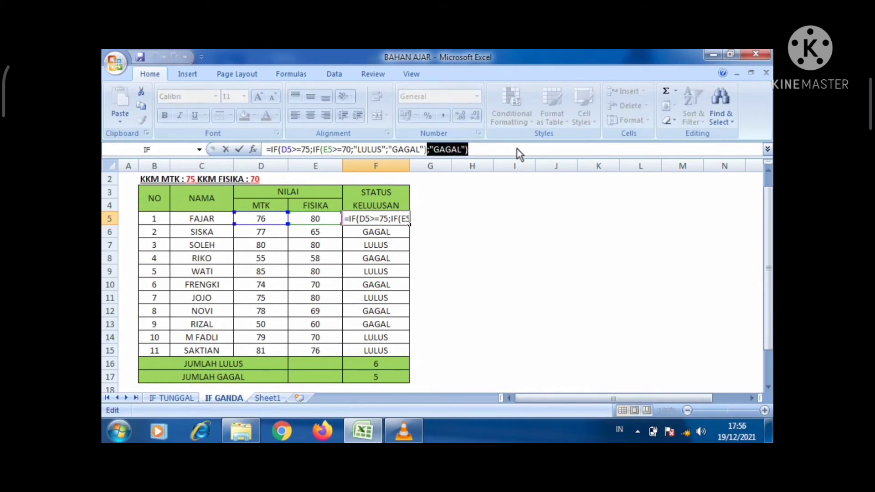
key("BackSpace")
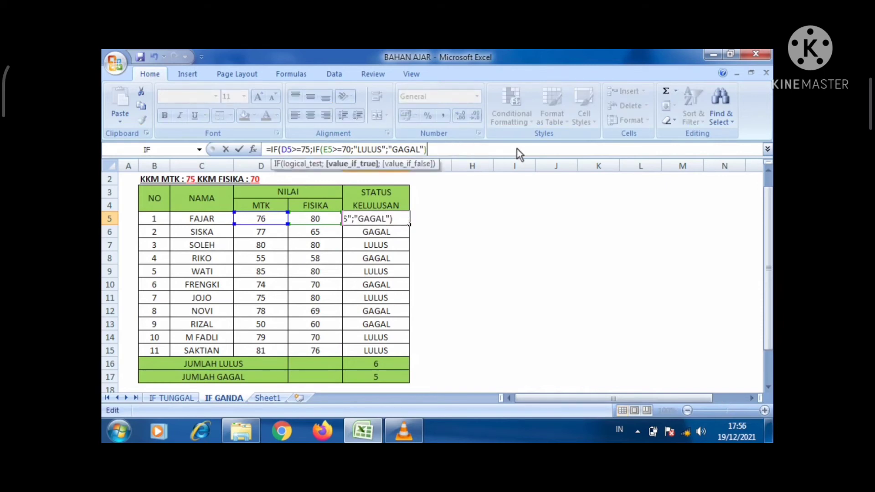
key("Return")
key("Return")
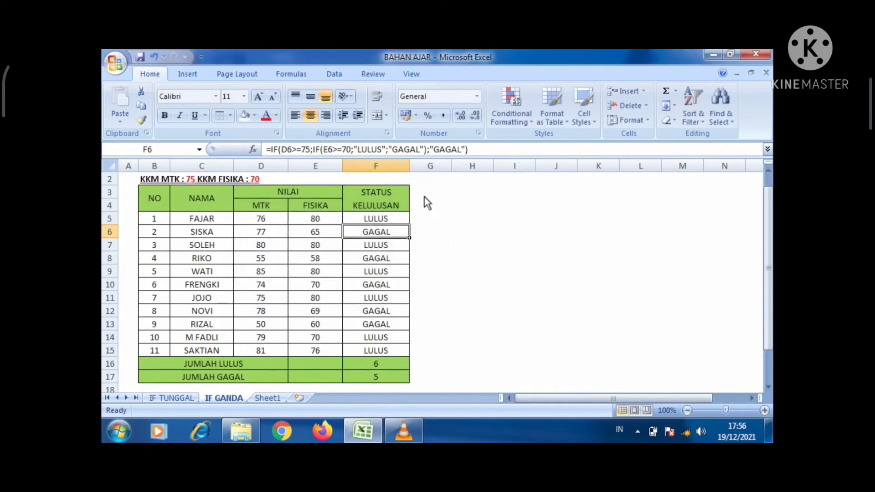
Step: Fill the shortened formula from F5 down the STATUS KELULUSAN column to F15, leaving out the two total rows
left_click(379, 221)
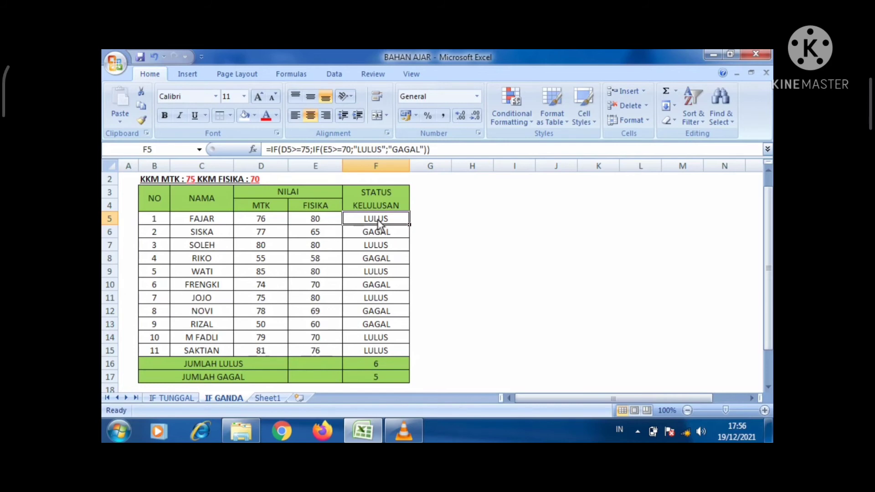
double_click(409, 225)
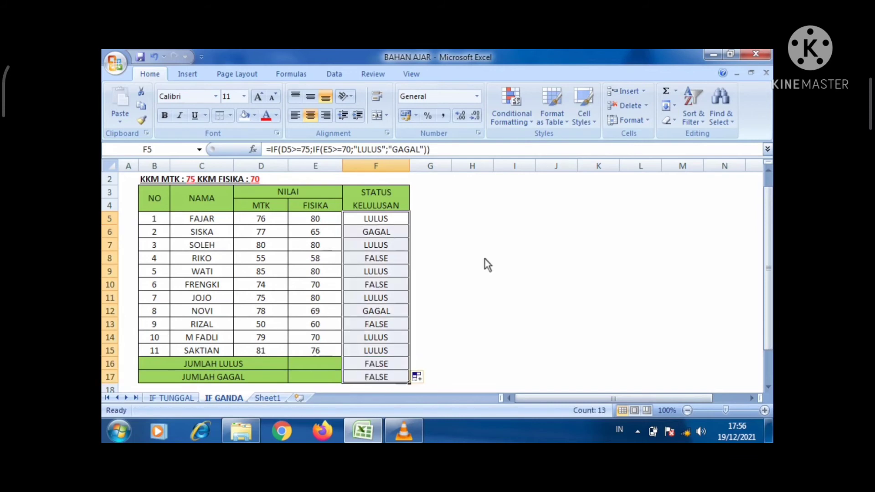
key("ctrl+z")
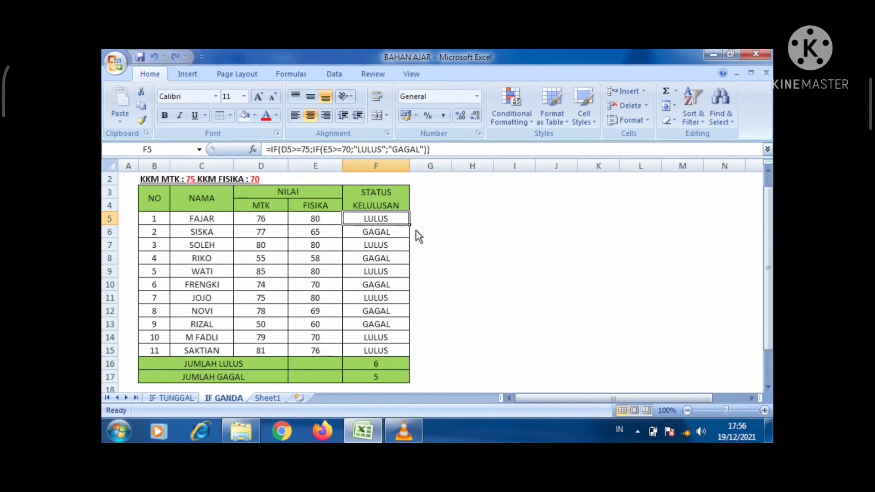
left_click_drag(410, 226, 412, 358)
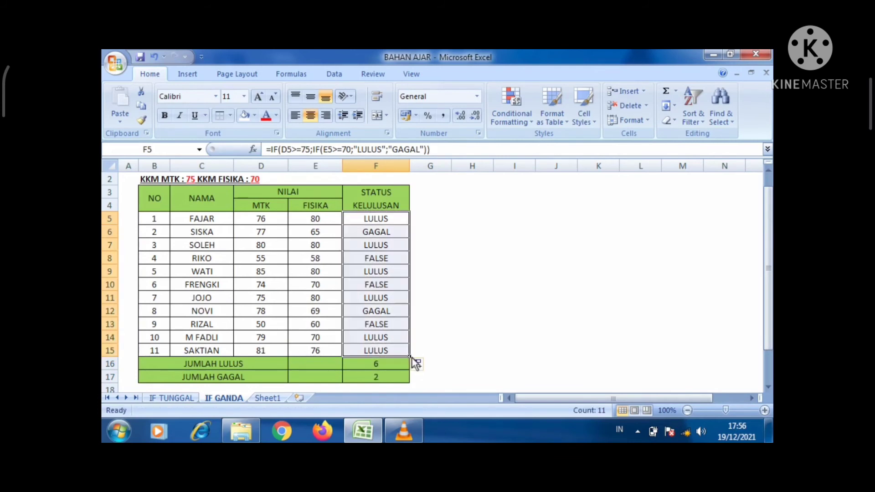
Step: Examine how the shortened formula evaluates in the STATUS KELULUSAN column, comparing rows 5 to 11 against their MTK and FISIKA scores
left_click(379, 232)
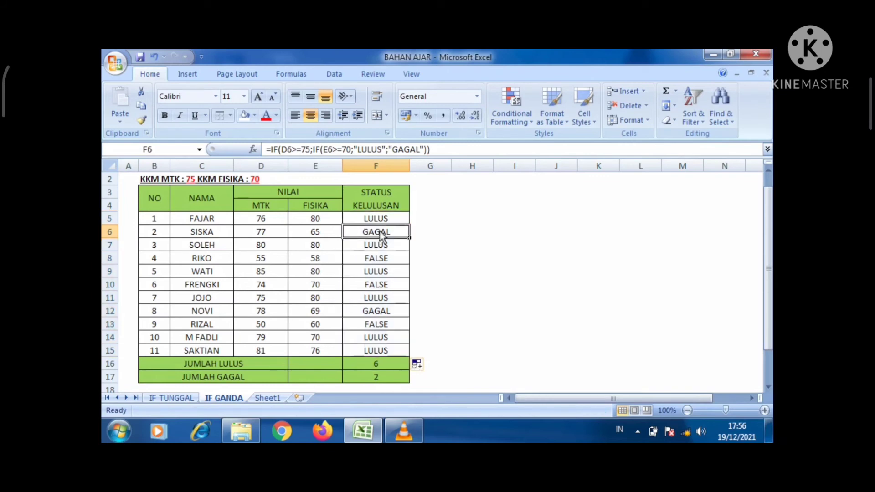
key("Up")
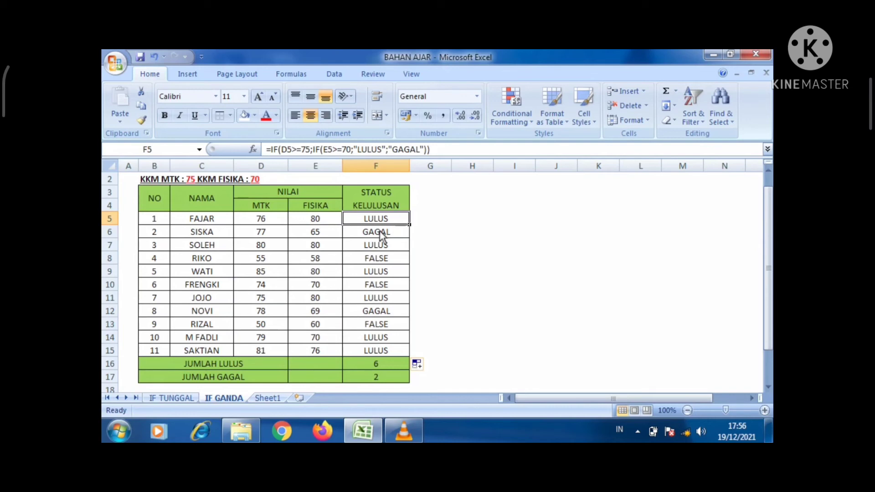
left_click(381, 236)
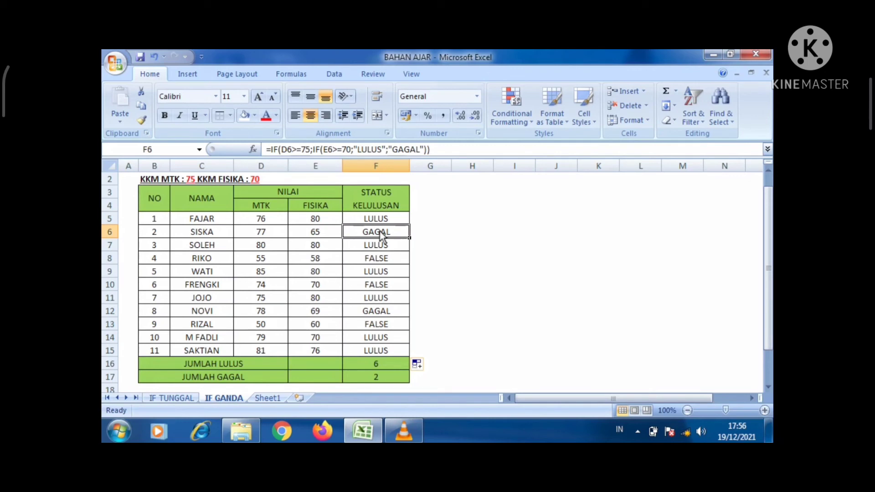
left_click(418, 220)
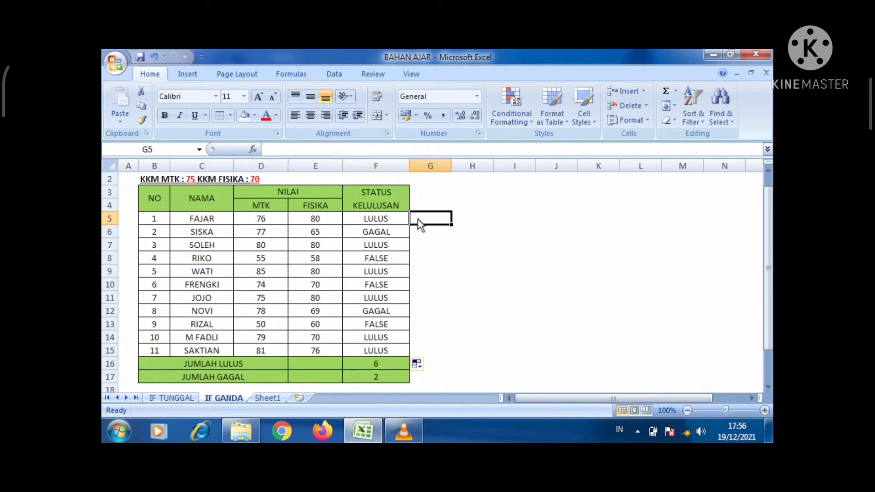
key("Down")
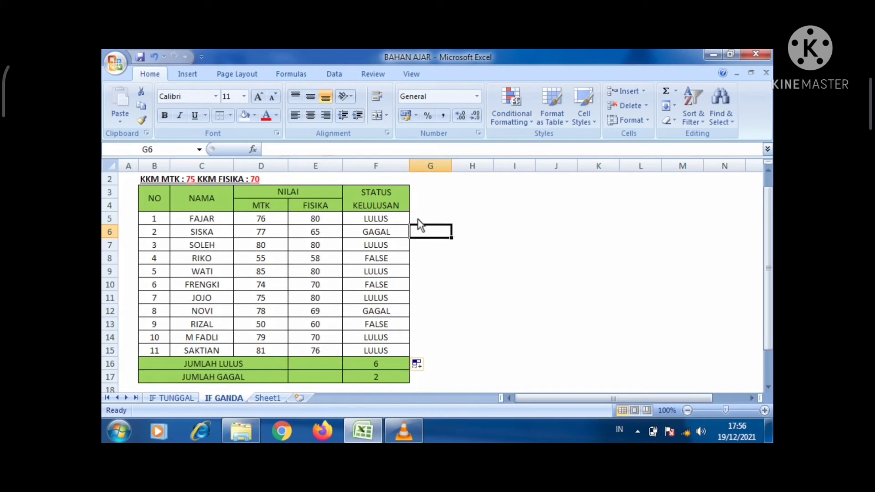
key("Down")
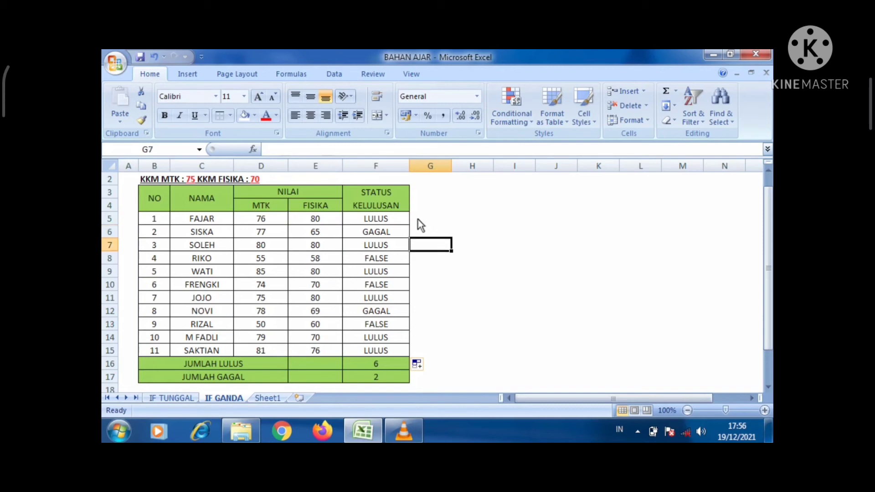
key("Down")
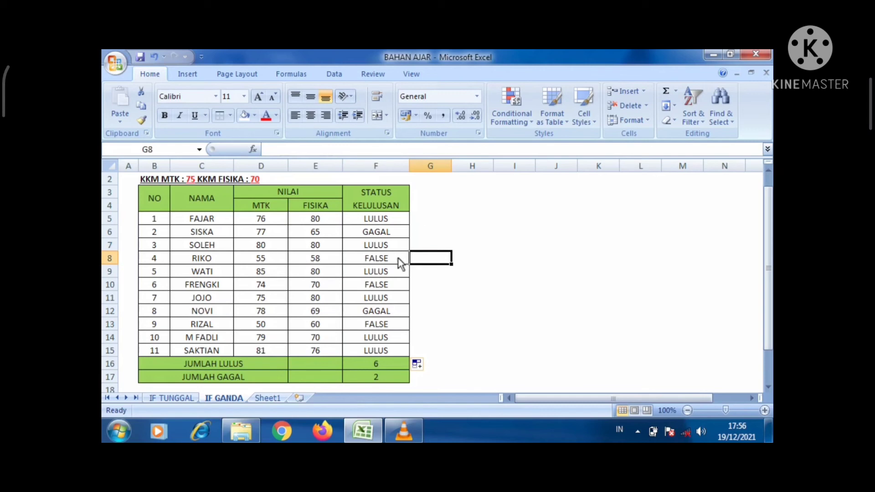
key("Left")
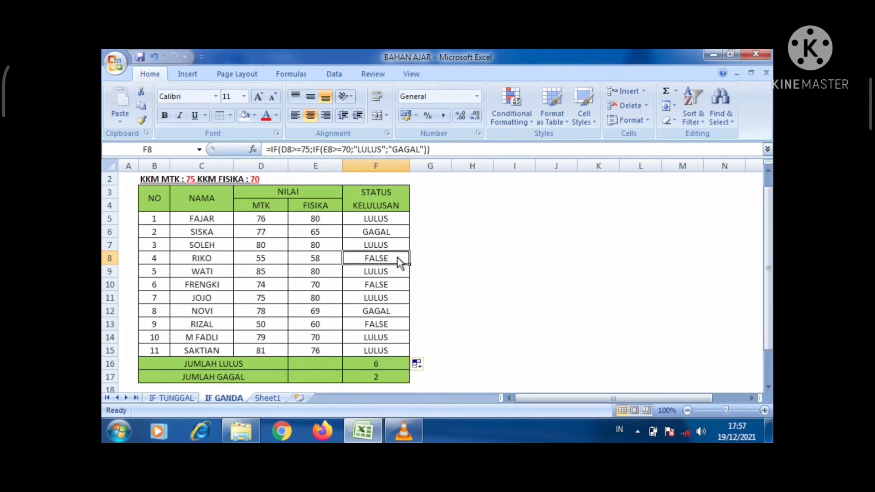
key("Down")
key("Down")
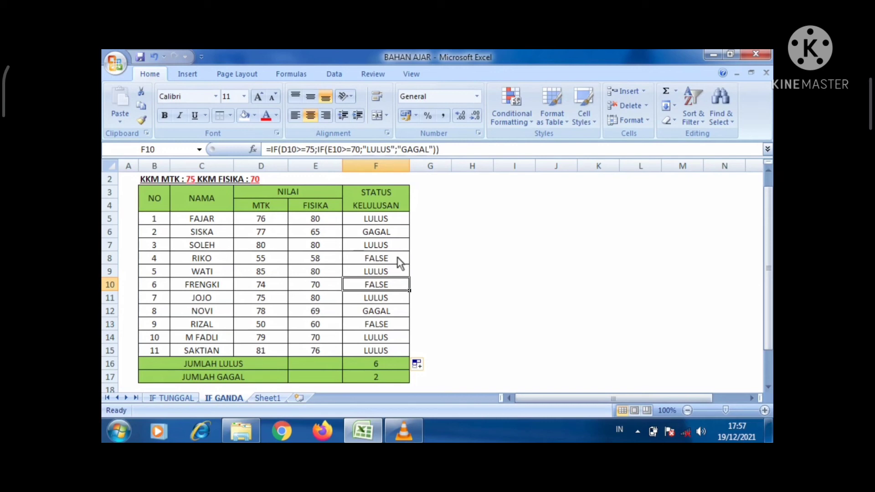
key("Down")
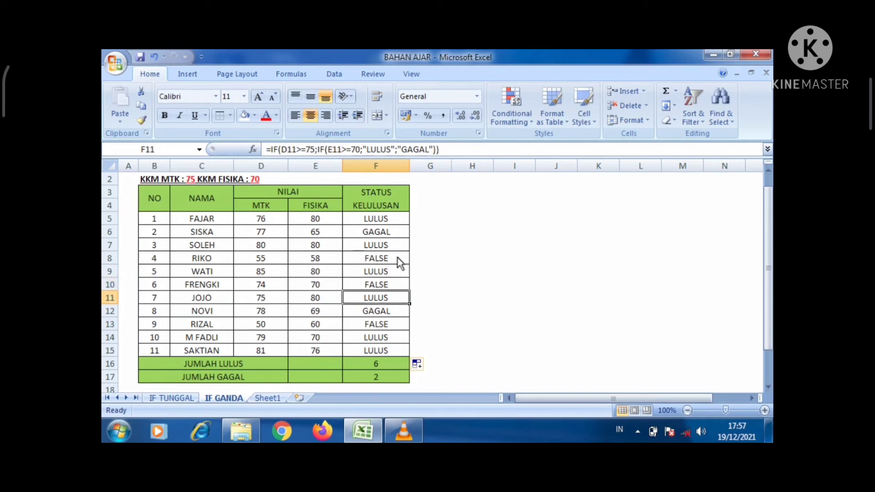
key("Up")
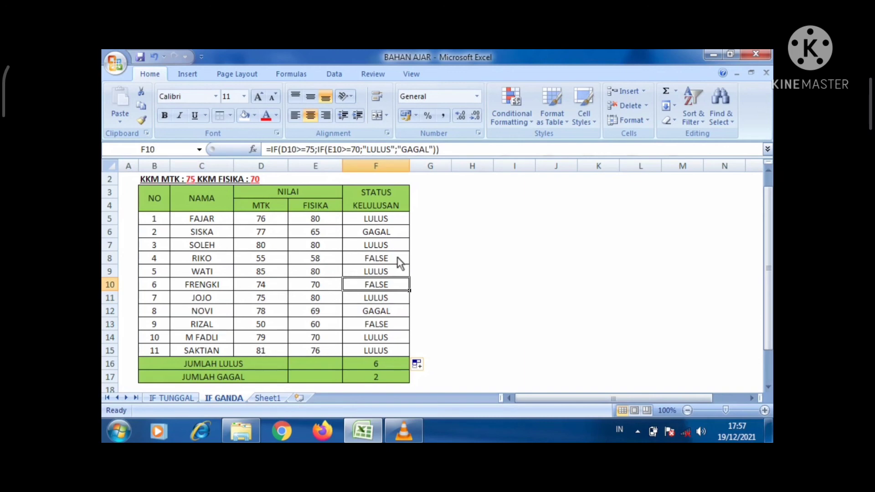
left_click(448, 231)
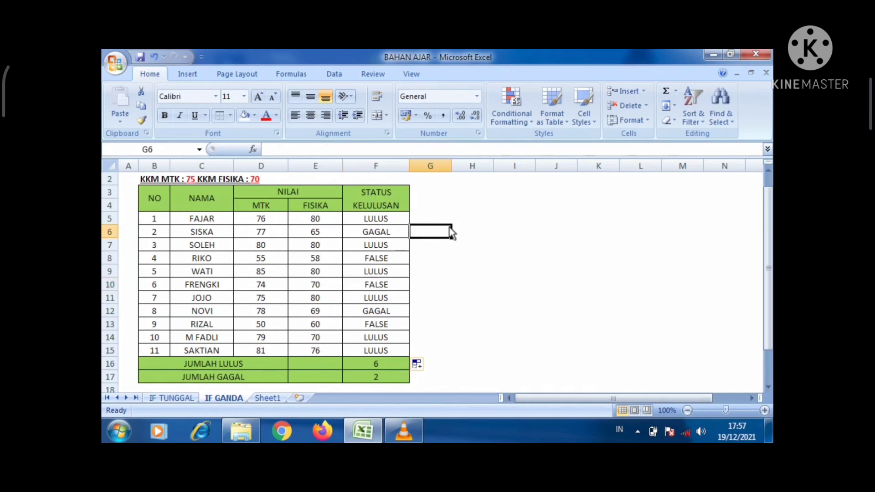
Step: Undo the fill of the shortened formula and the removal of the outer "GAGAL" value from F5
key("ctrl+z")
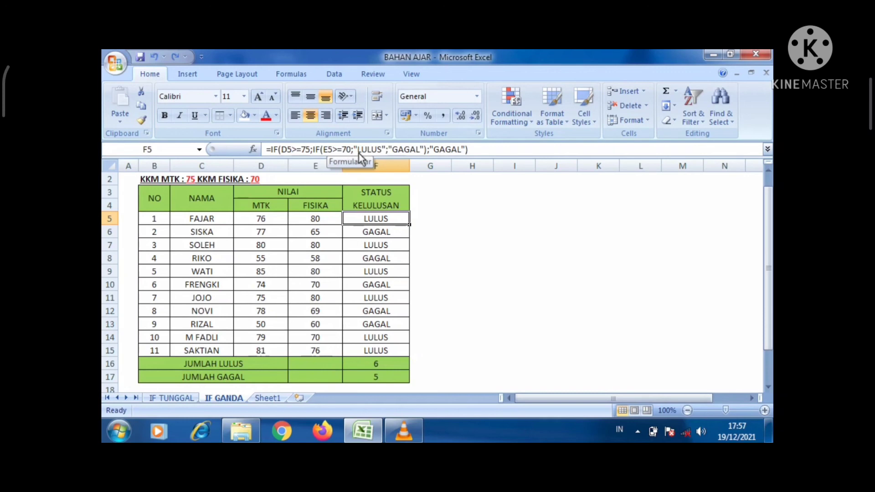
left_click(445, 260)
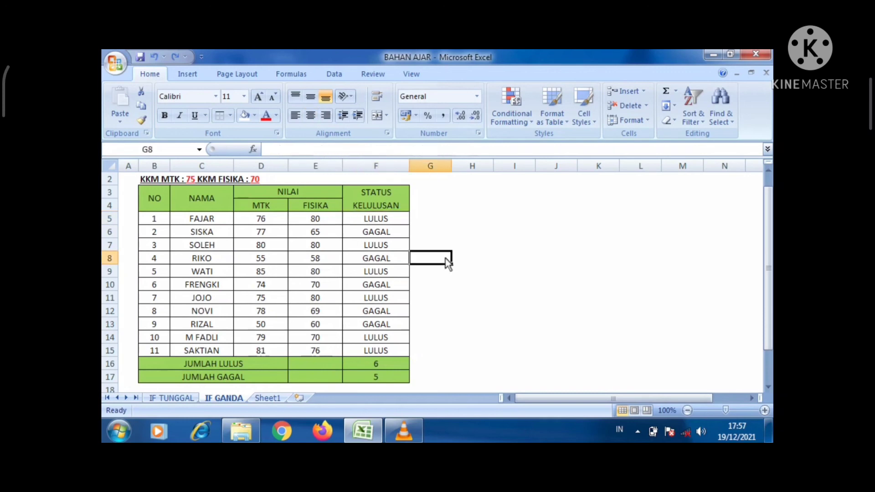